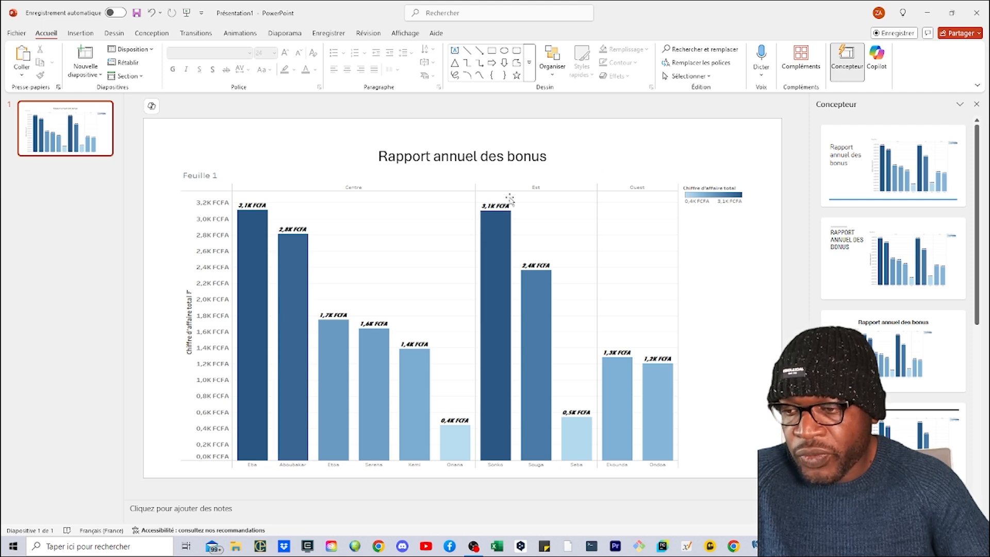
- Switch to Tableau and rename the worksheet Feuille 1 as "Rapport annuel des bonus"
left_click(802, 545)
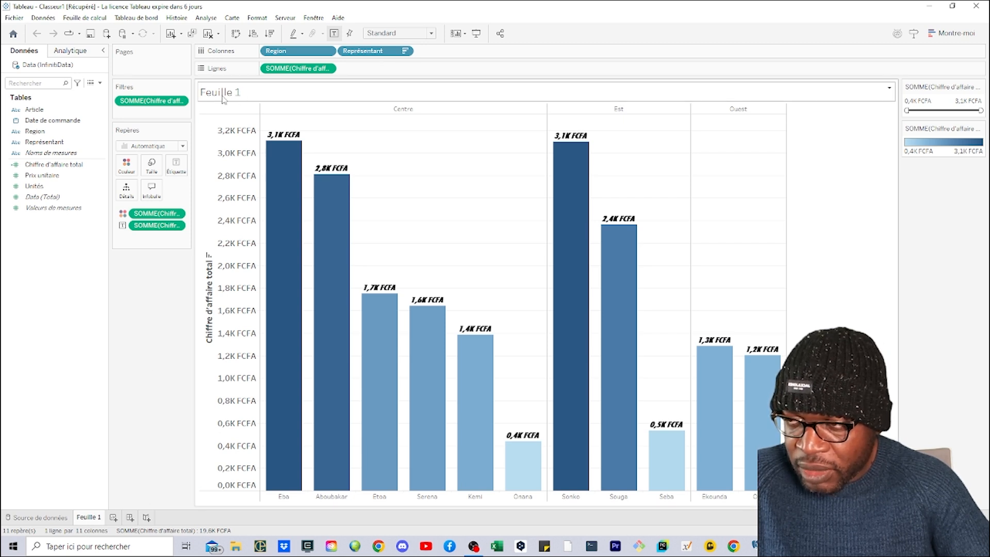
double_click(89, 517)
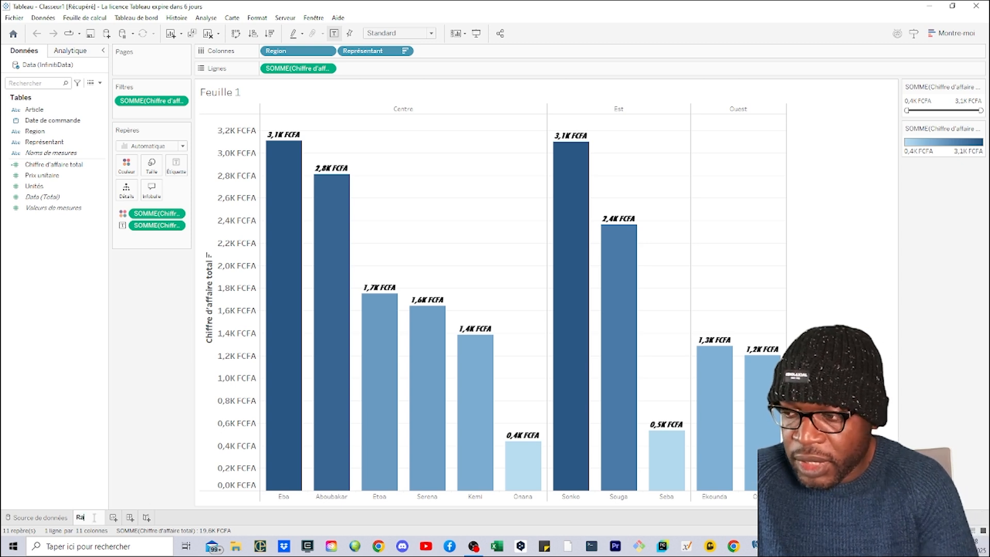
type("Rapport annuel des bonus")
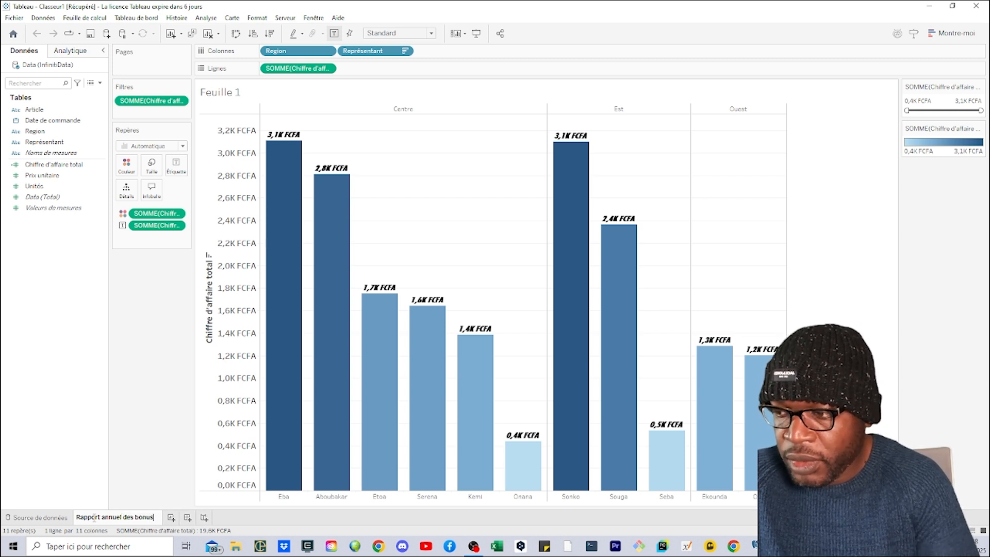
key("Return")
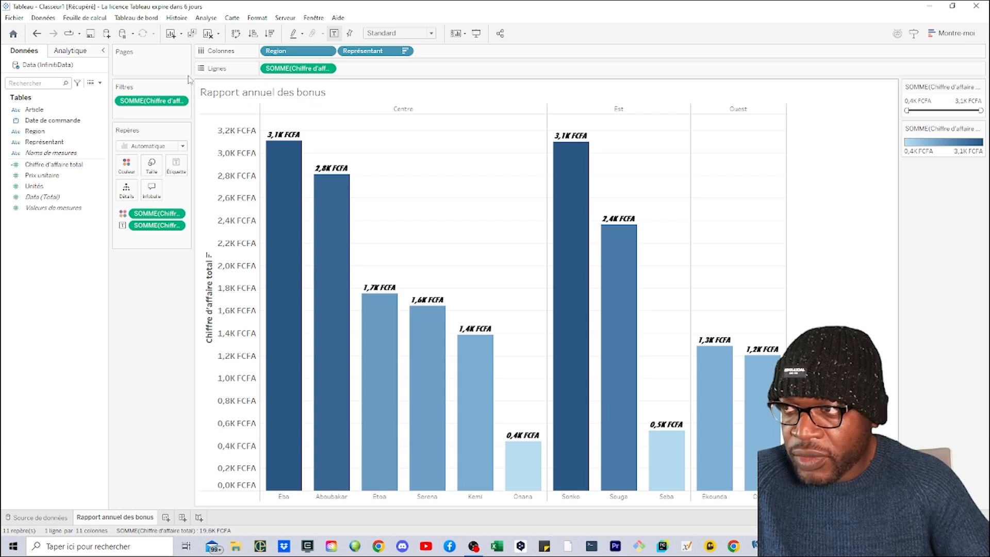
- Hide the worksheet title and display it again
left_click(90, 20)
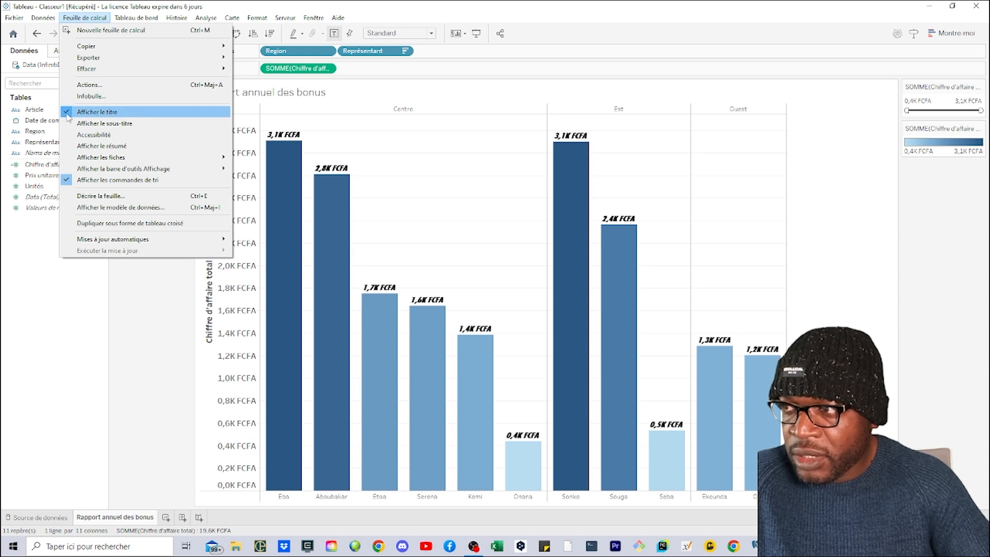
left_click(69, 117)
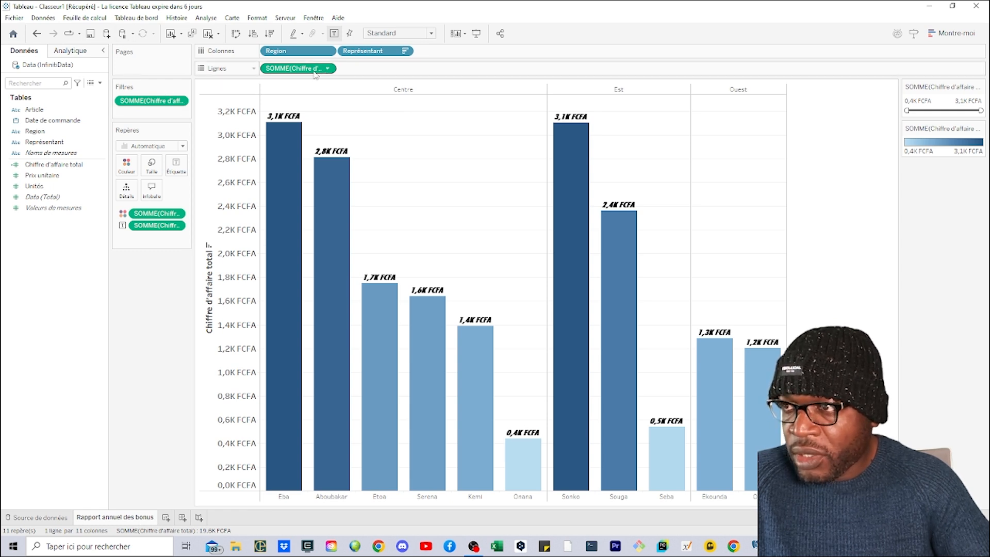
left_click(85, 18)
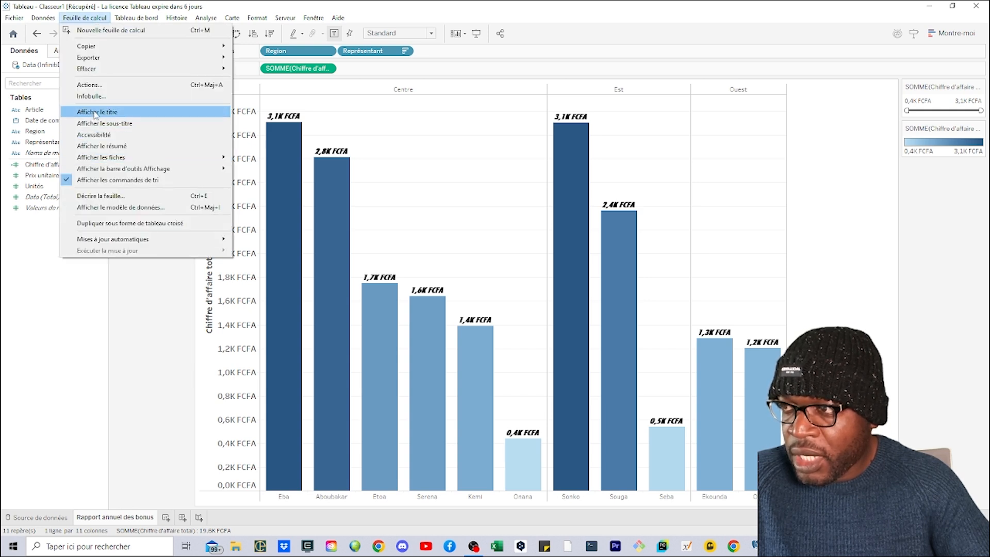
left_click(75, 114)
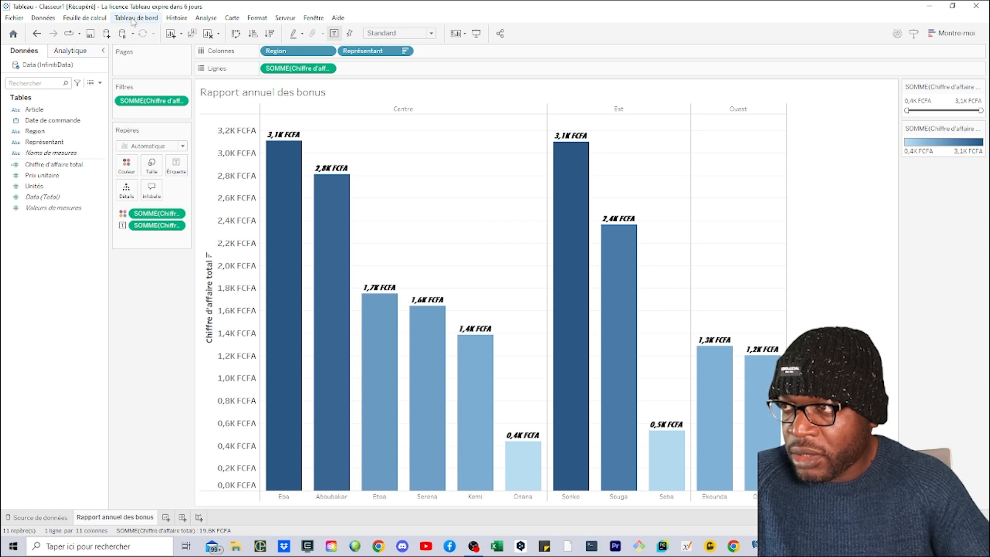
left_click(85, 18)
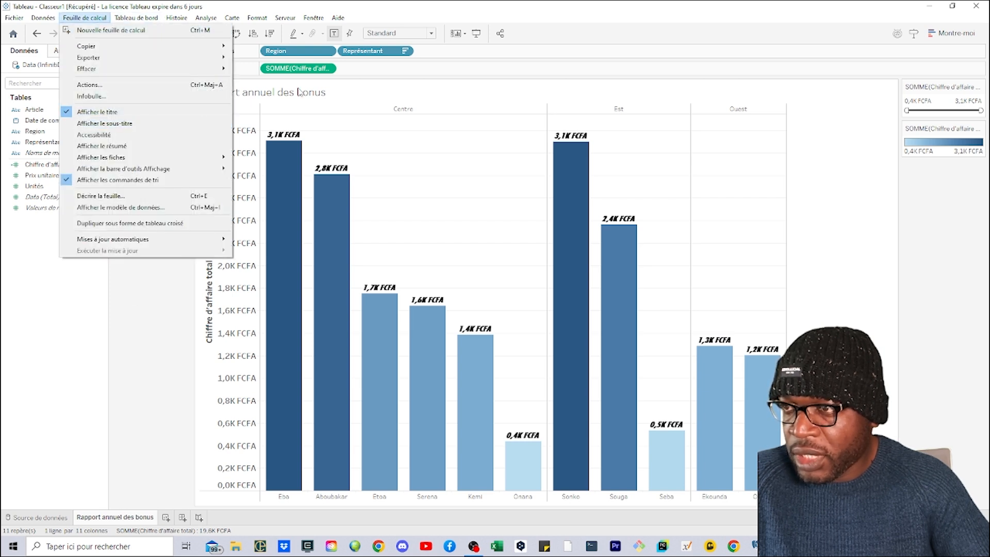
left_click(411, 99)
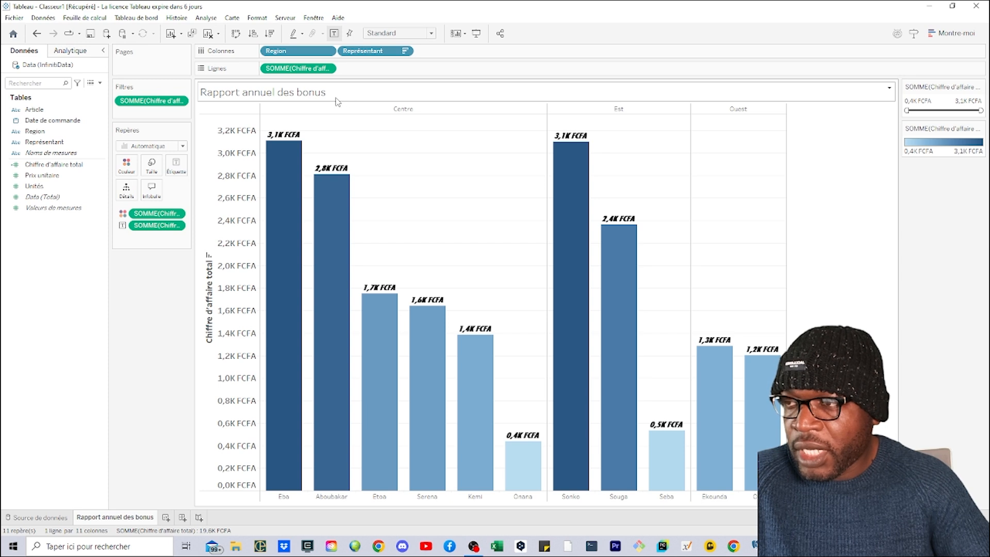
- Open the worksheet title's formatting and give its background shading the custom bright green colour #30f03d
right_click(307, 96)
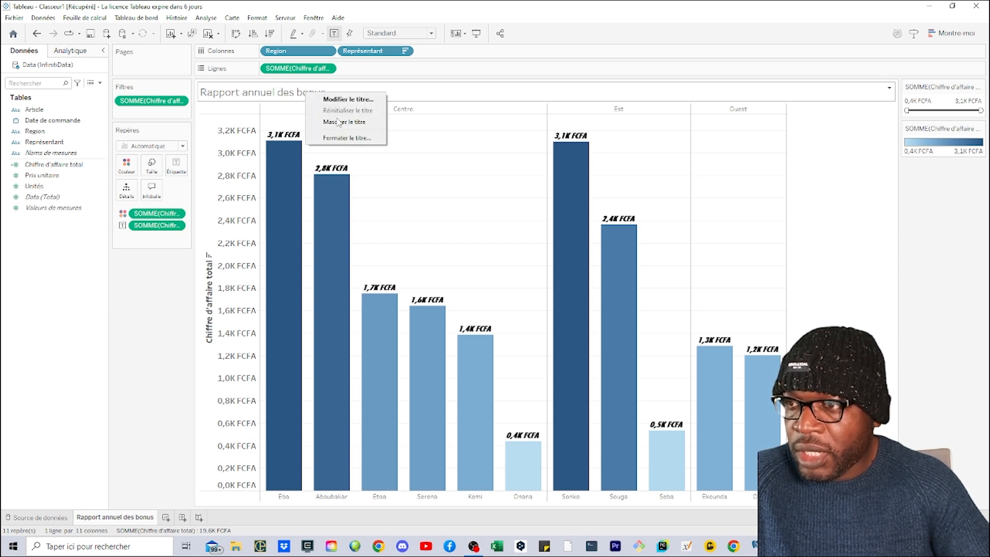
left_click(345, 138)
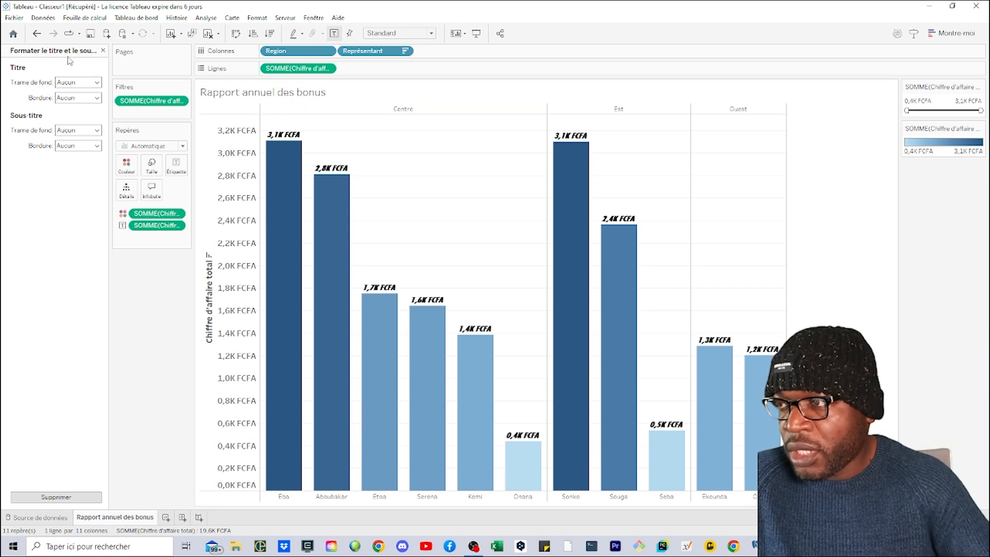
left_click(96, 82)
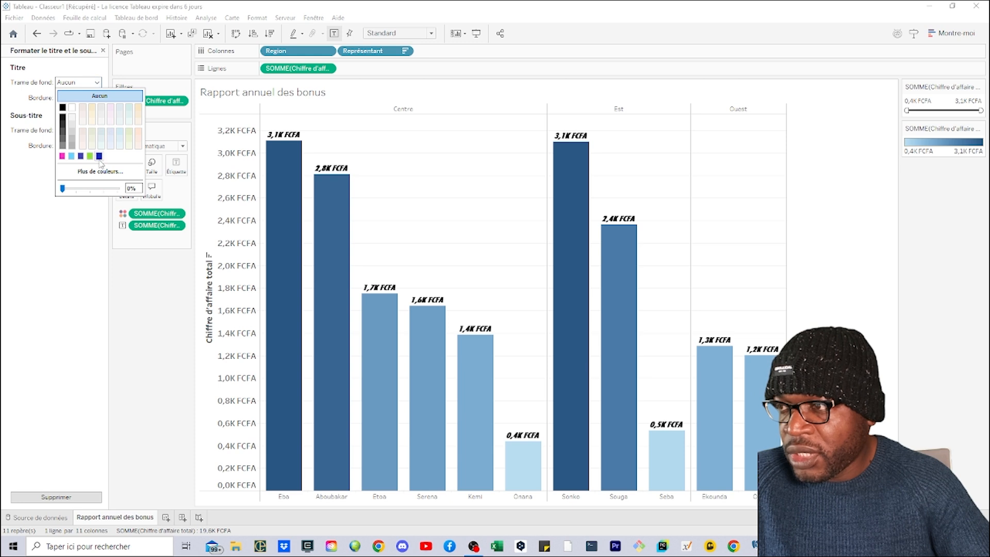
left_click(110, 133)
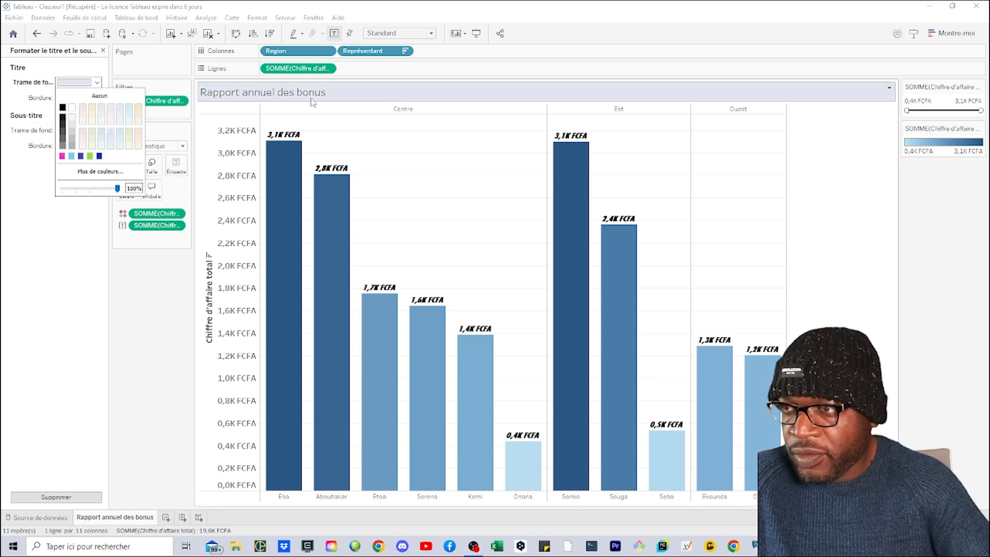
left_click(96, 172)
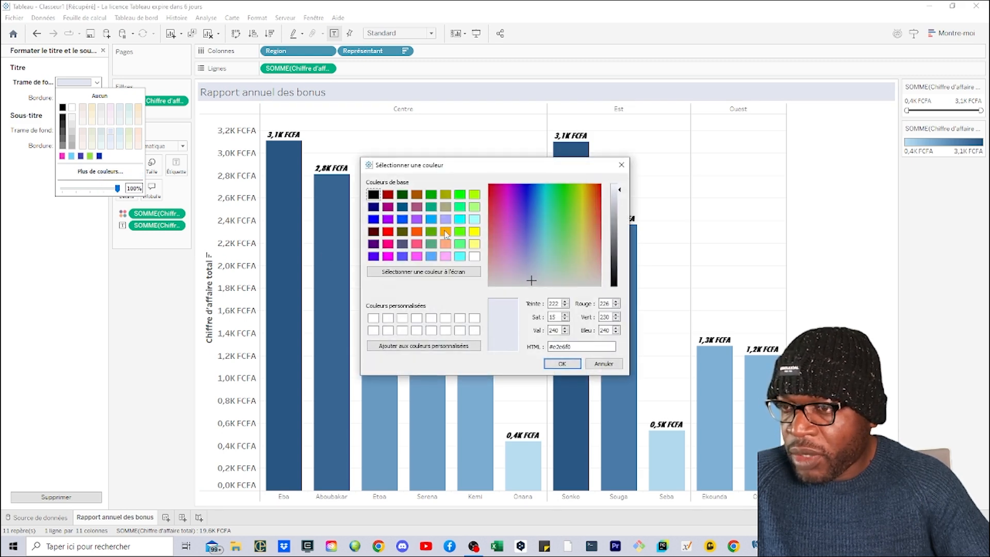
left_click(562, 205)
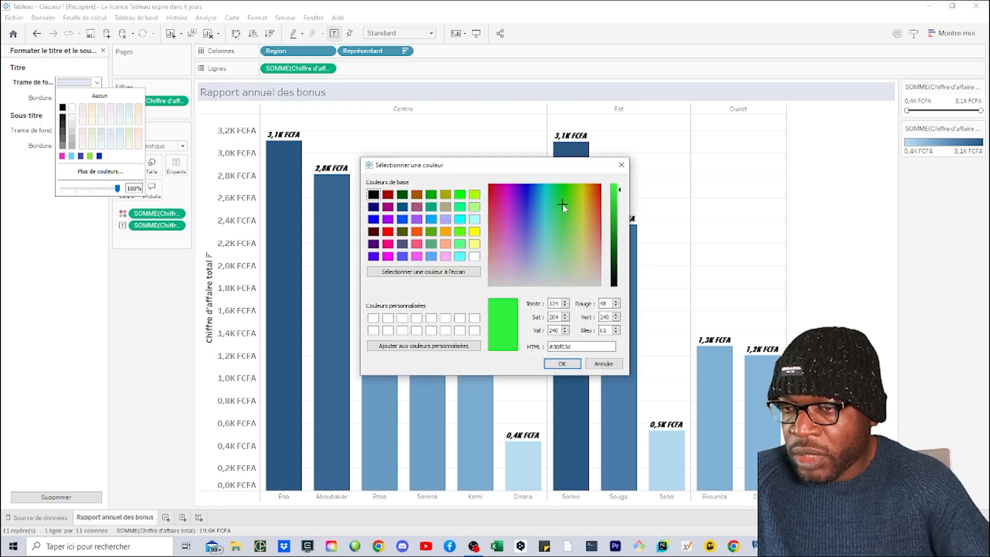
left_click(561, 363)
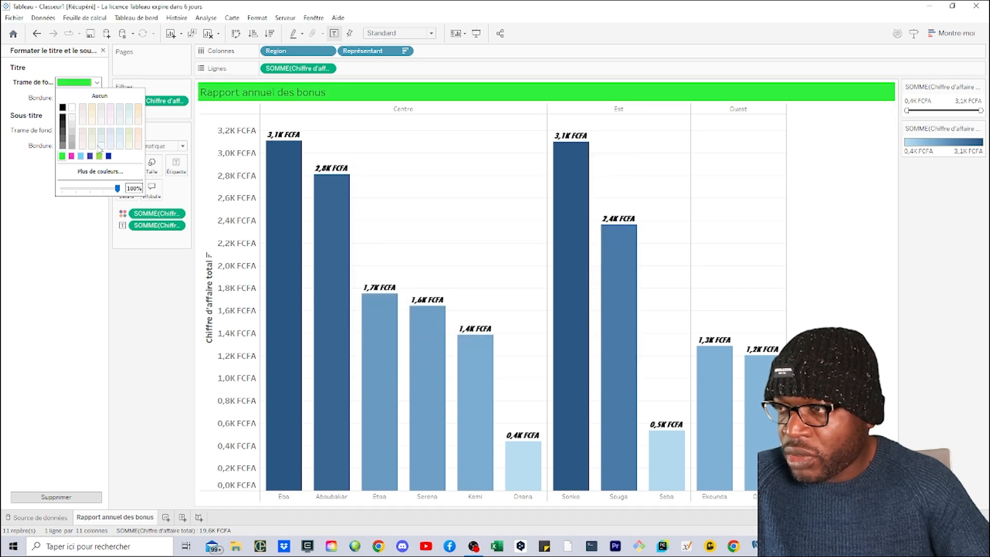
- Try pale tints for the worksheet title's background shading and settle on a light grey
left_click(129, 127)
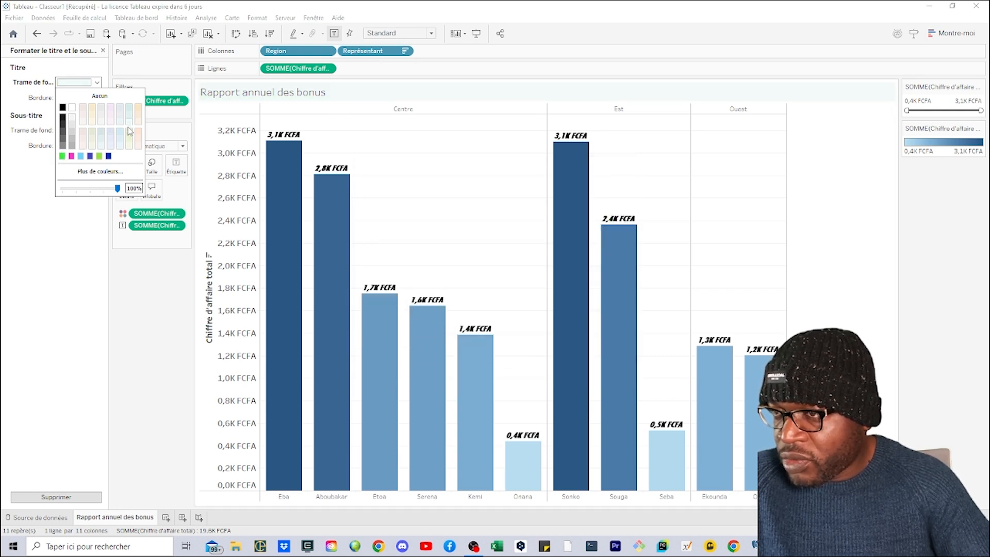
left_click(103, 135)
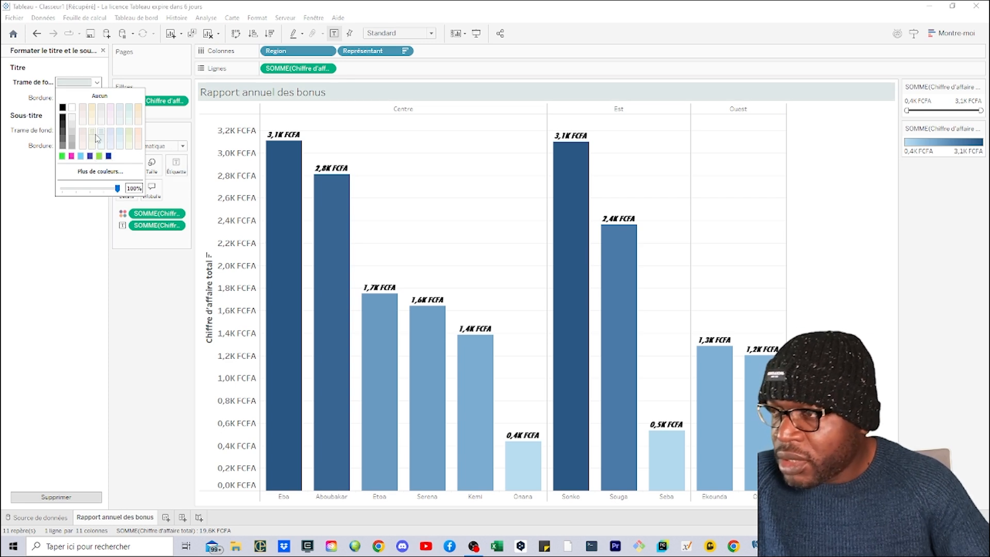
left_click(70, 119)
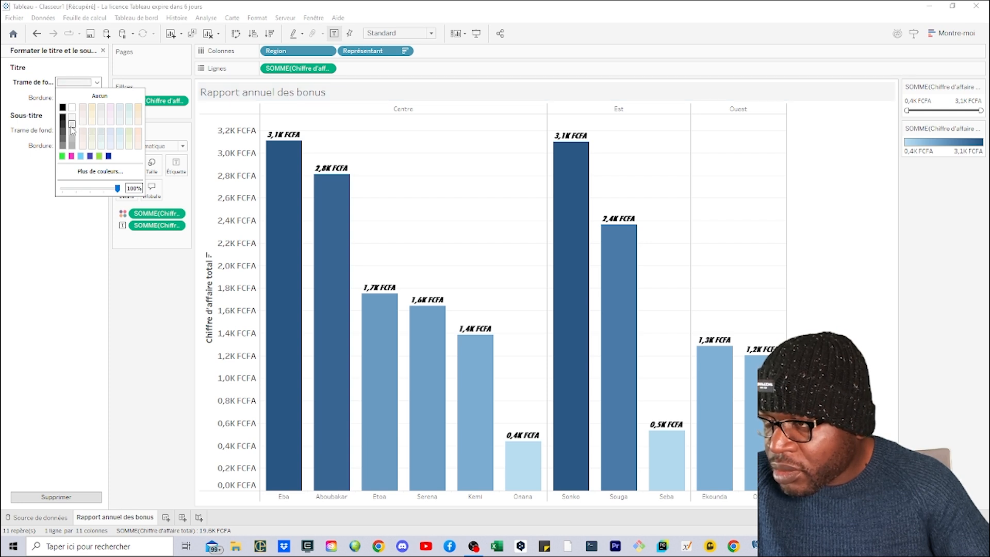
left_click(70, 126)
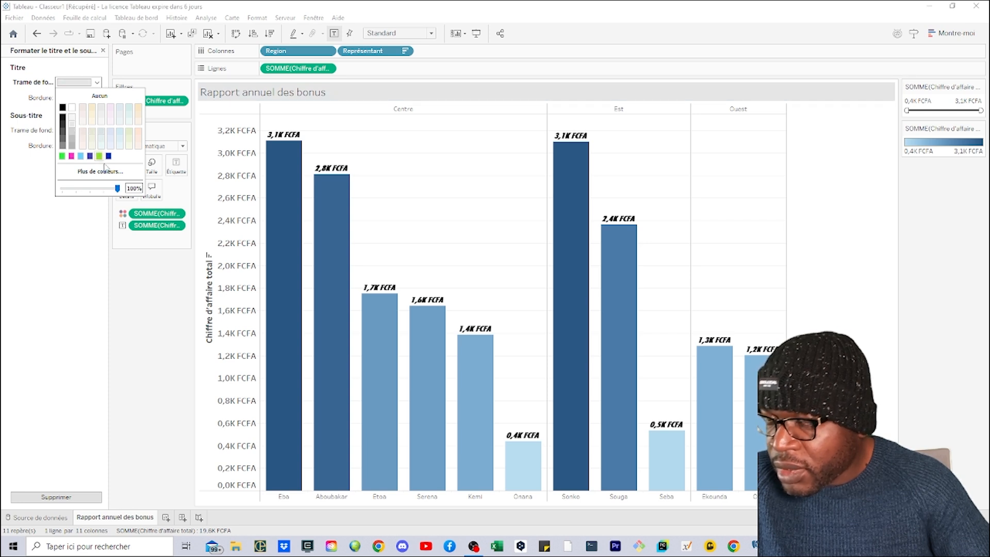
left_click(36, 107)
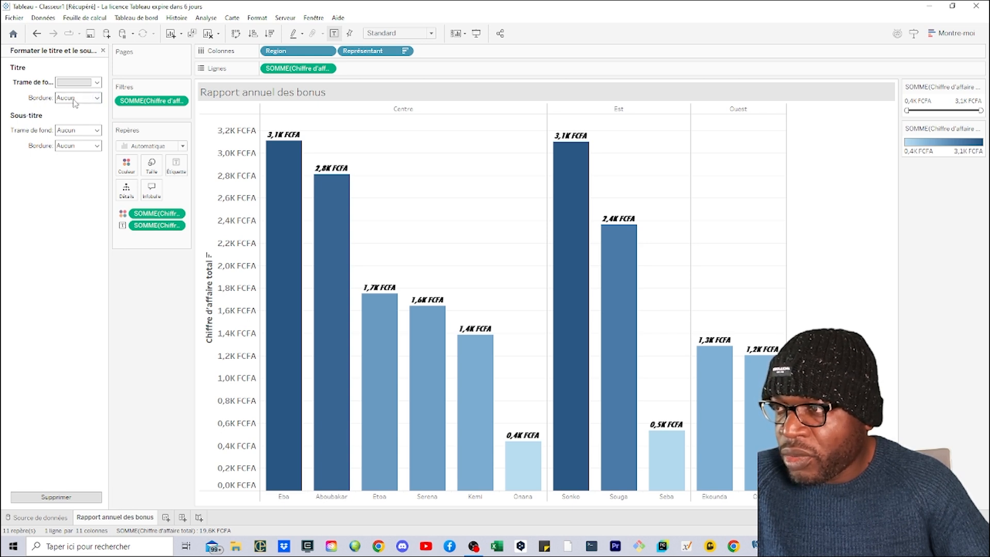
- Try a solid dark blue border around the worksheet title and set the border back to Aucun
left_click(96, 98)
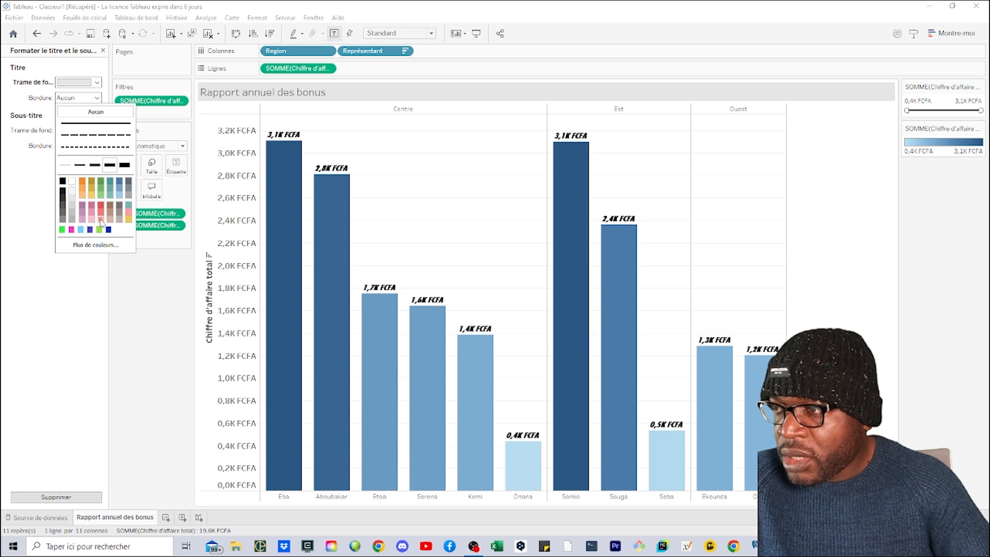
left_click(96, 123)
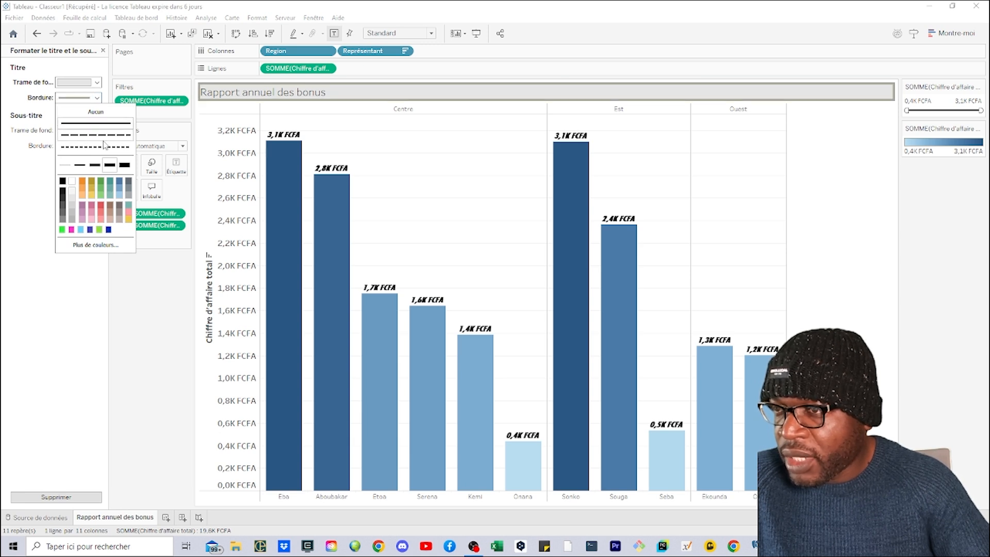
left_click(108, 230)
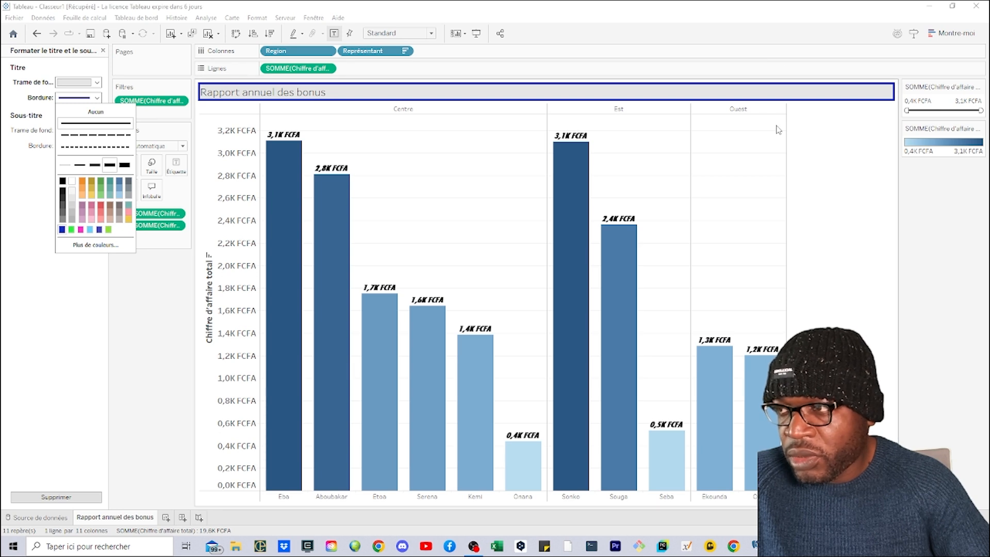
left_click(95, 111)
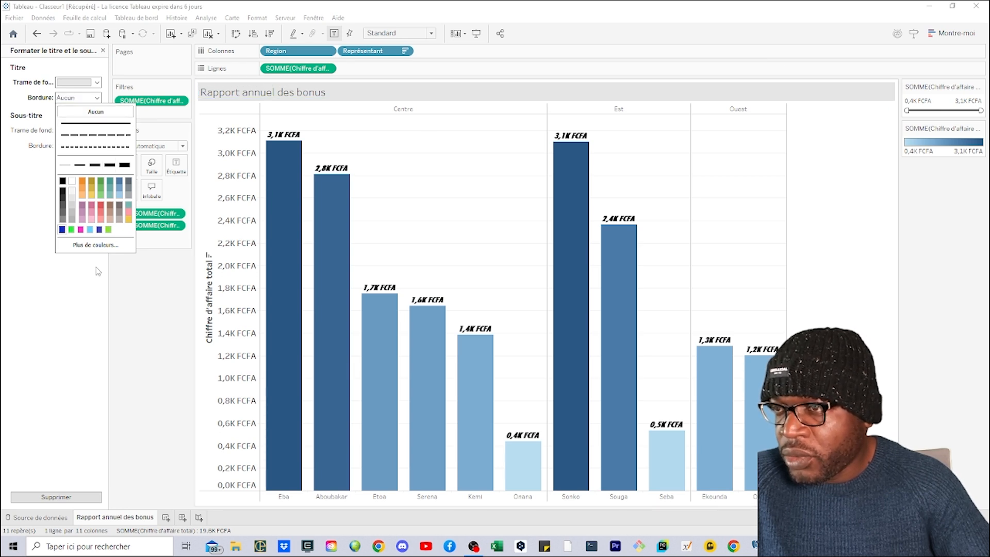
left_click(65, 274)
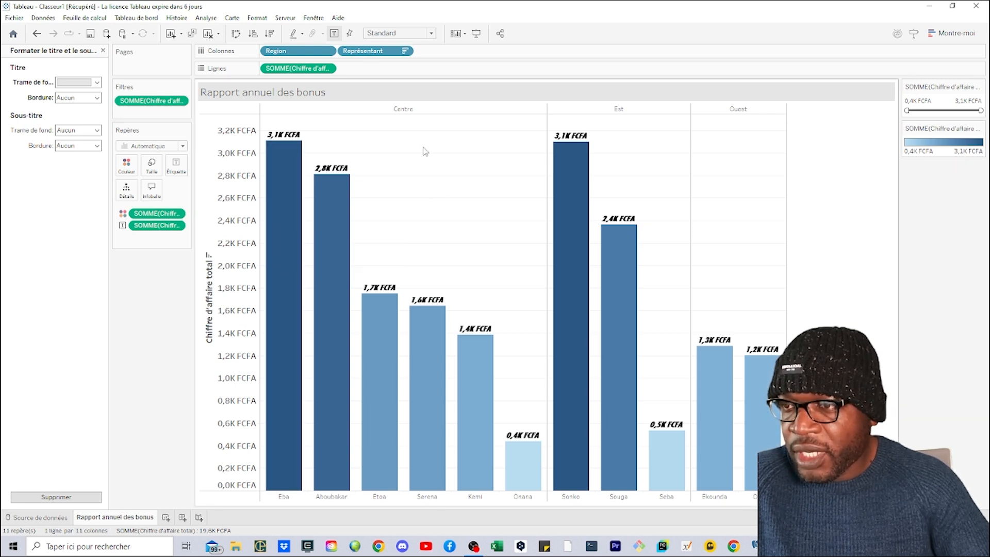
- Copy the chart view as an image including the title and colour legend, with the legend placed below the chart
right_click(436, 171)
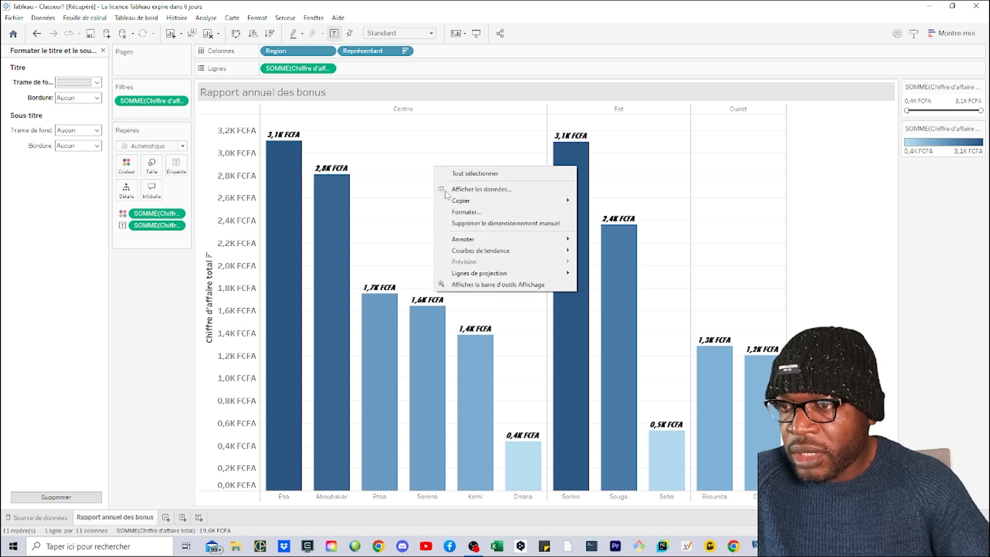
mouse_move(466, 202)
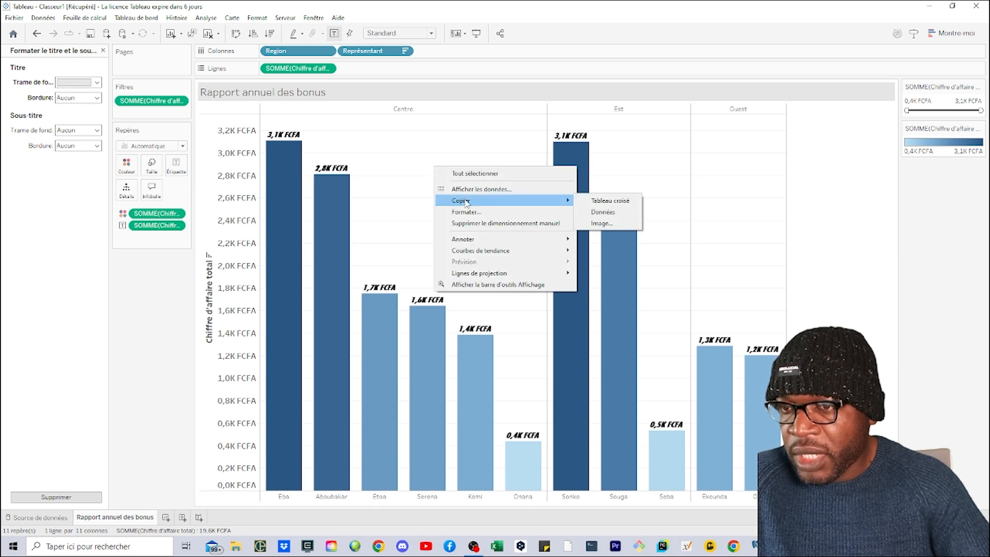
left_click(599, 224)
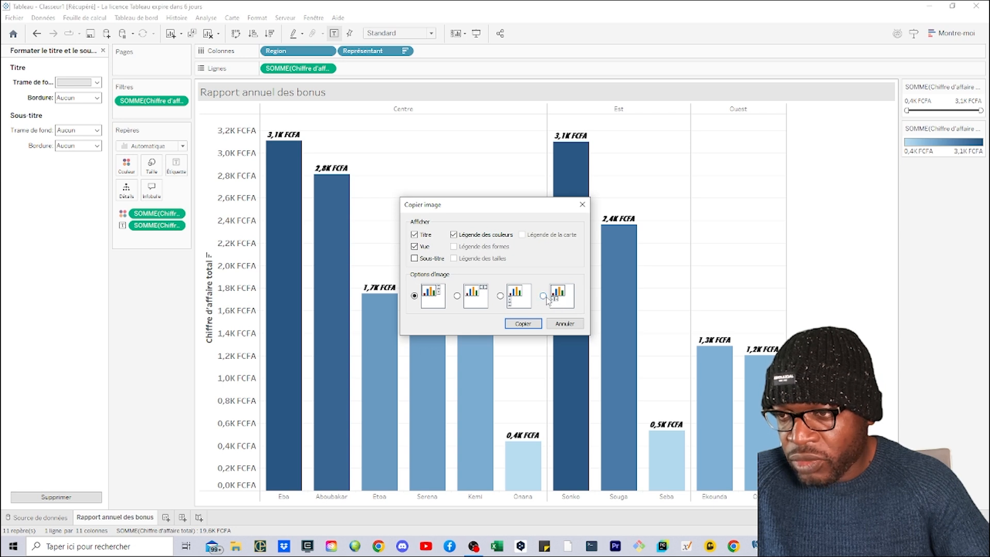
left_click(522, 323)
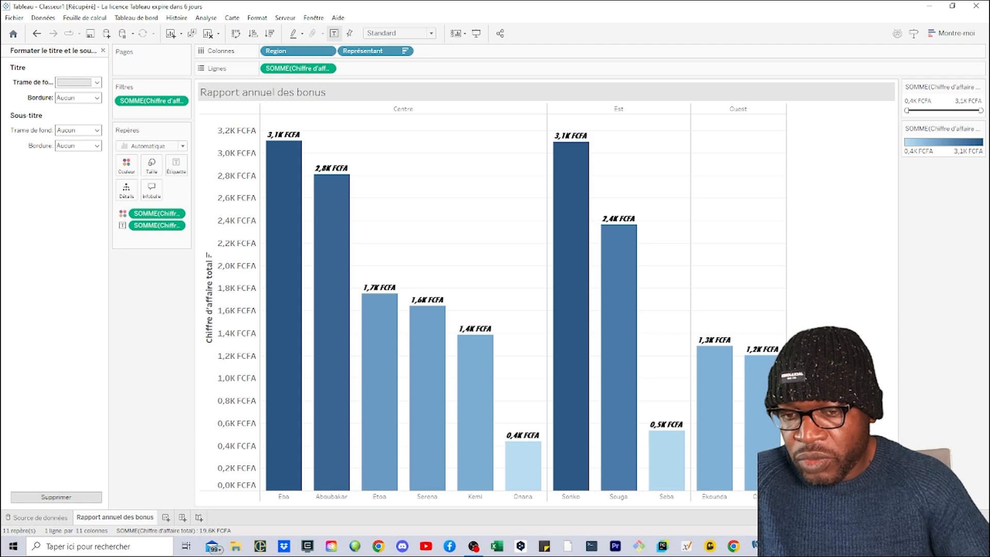
- Switch to PowerPoint and replace the old chart picture on the slide with the copied chart image
key("alt+Tab")
left_click(409, 303)
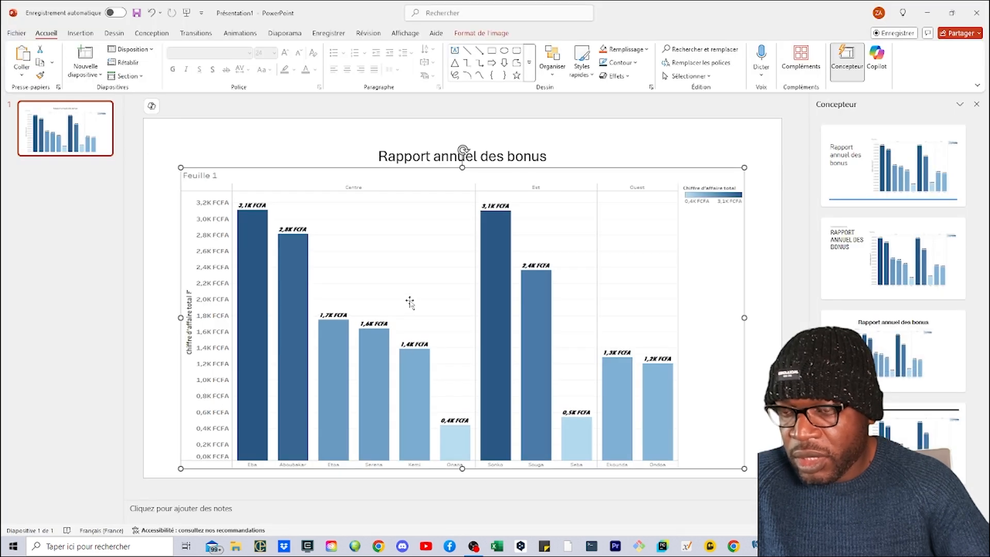
key("Delete")
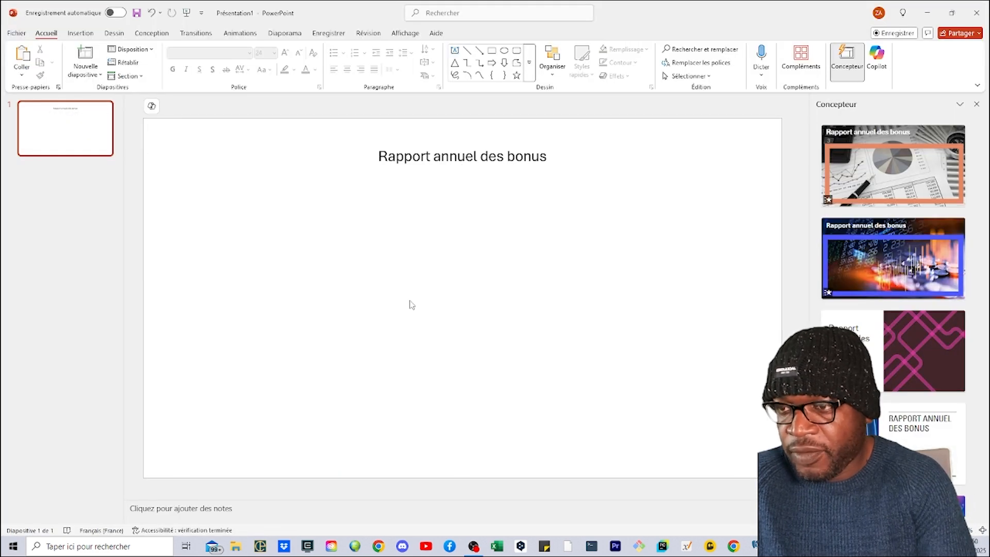
key("ctrl+v")
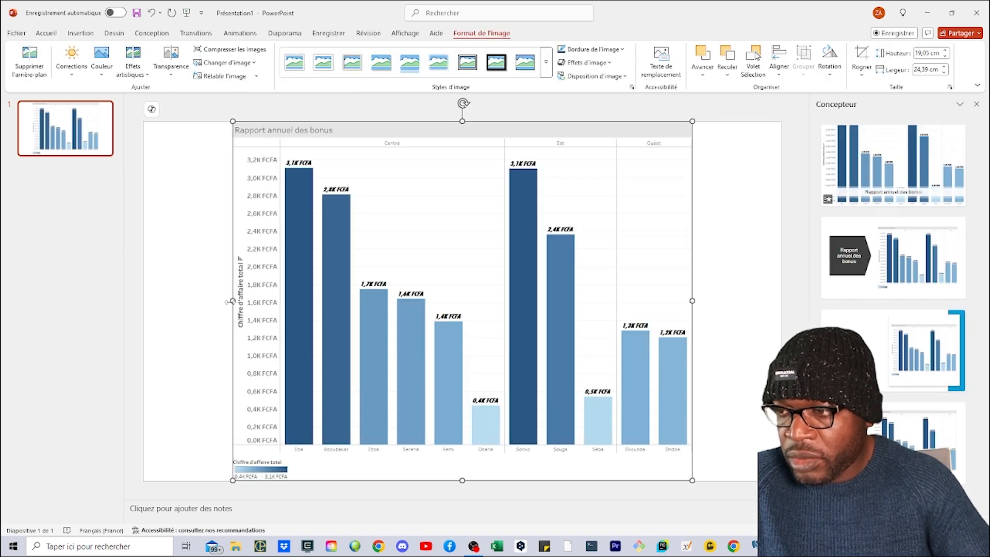
- Resize the pasted chart image to about 16.43 cm high and 29.5 cm wide so it fits beneath the slide title
left_click_drag(461, 121, 463, 167)
left_click_drag(231, 322, 161, 323)
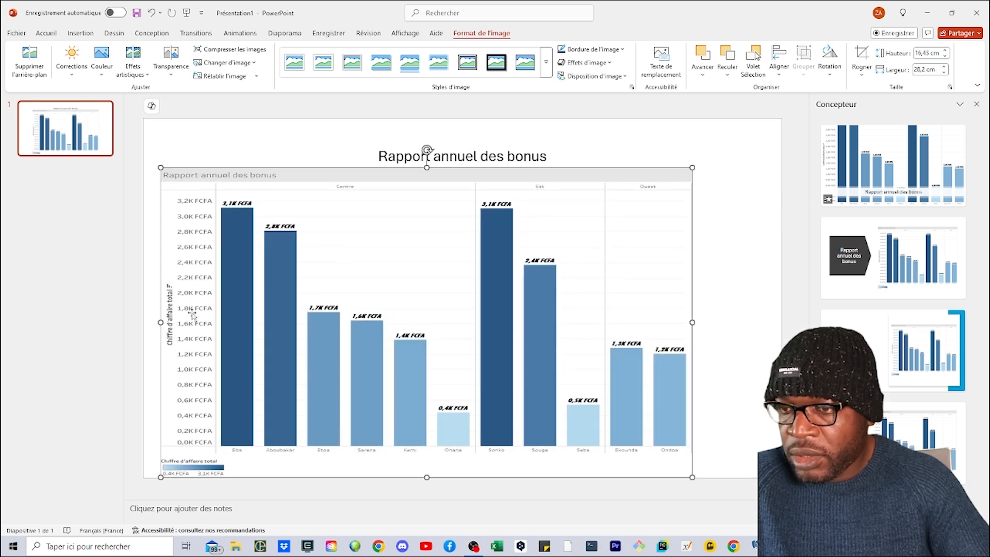
left_click_drag(691, 322, 750, 321)
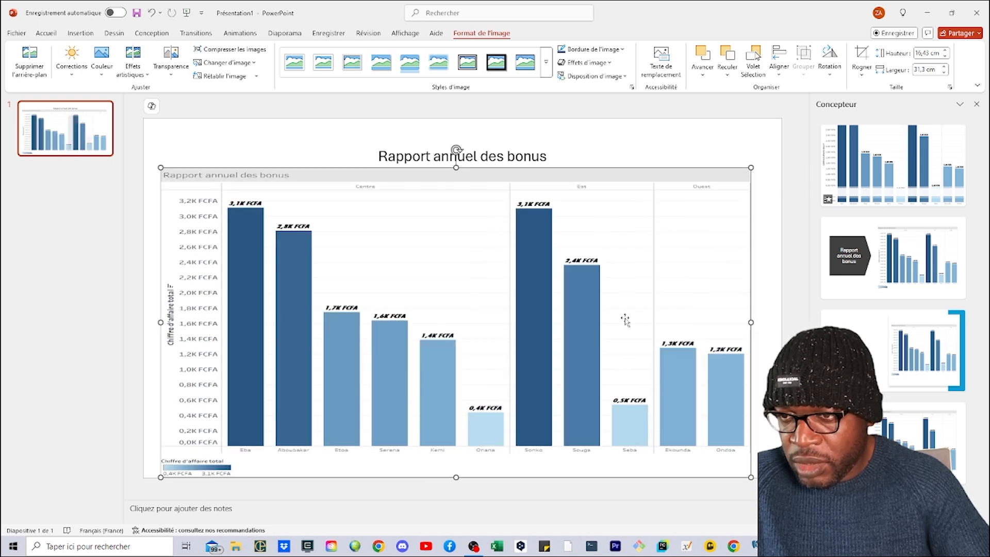
left_click_drag(160, 323, 183, 323)
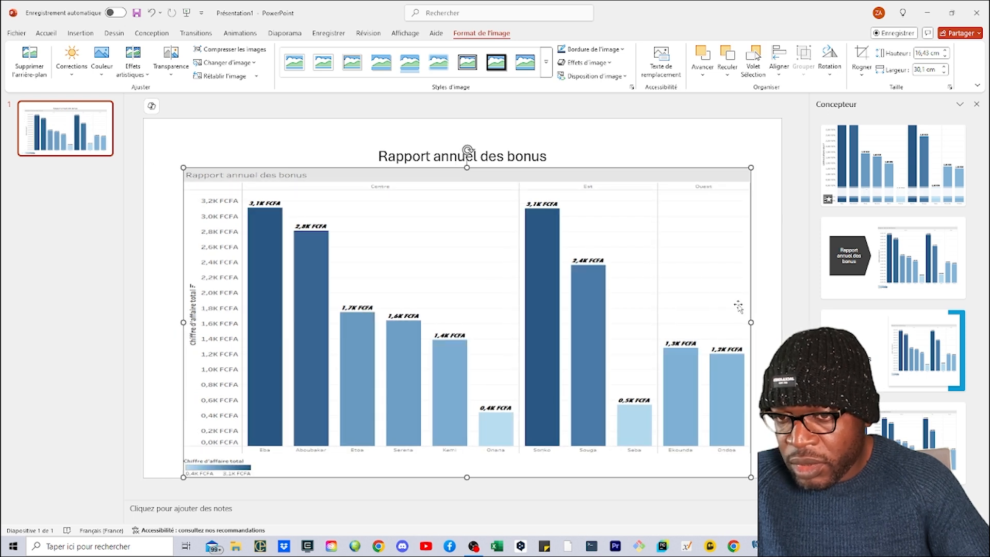
left_click_drag(751, 322, 739, 321)
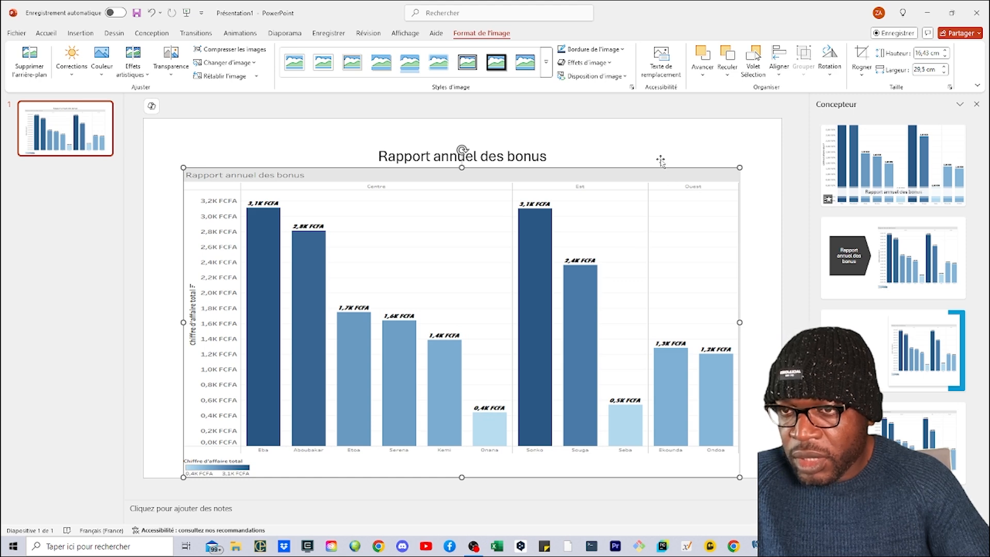
- Move the chart image slightly down, away from the slide title, and deselect it
left_click(614, 145)
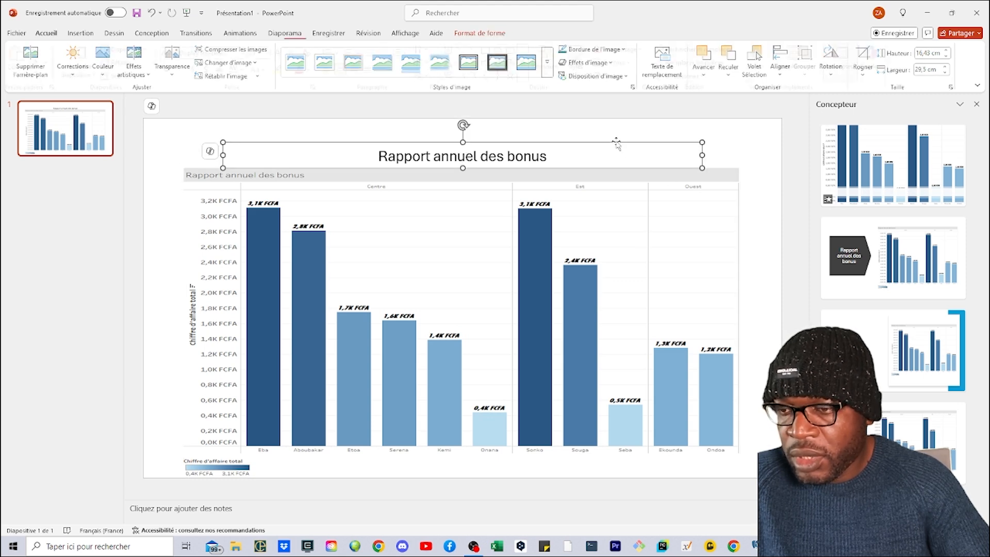
left_click(766, 344)
left_click_drag(511, 298, 512, 301)
left_click(631, 137)
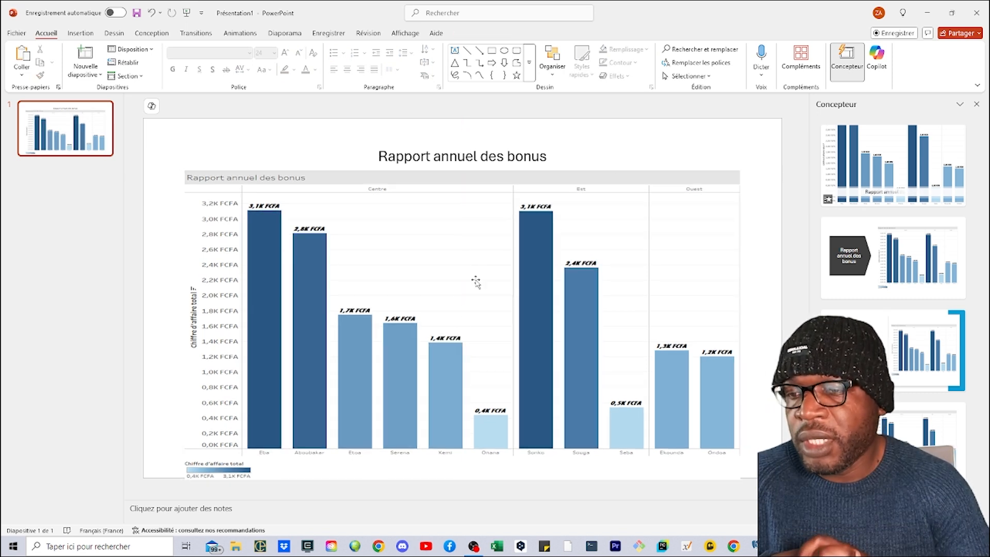